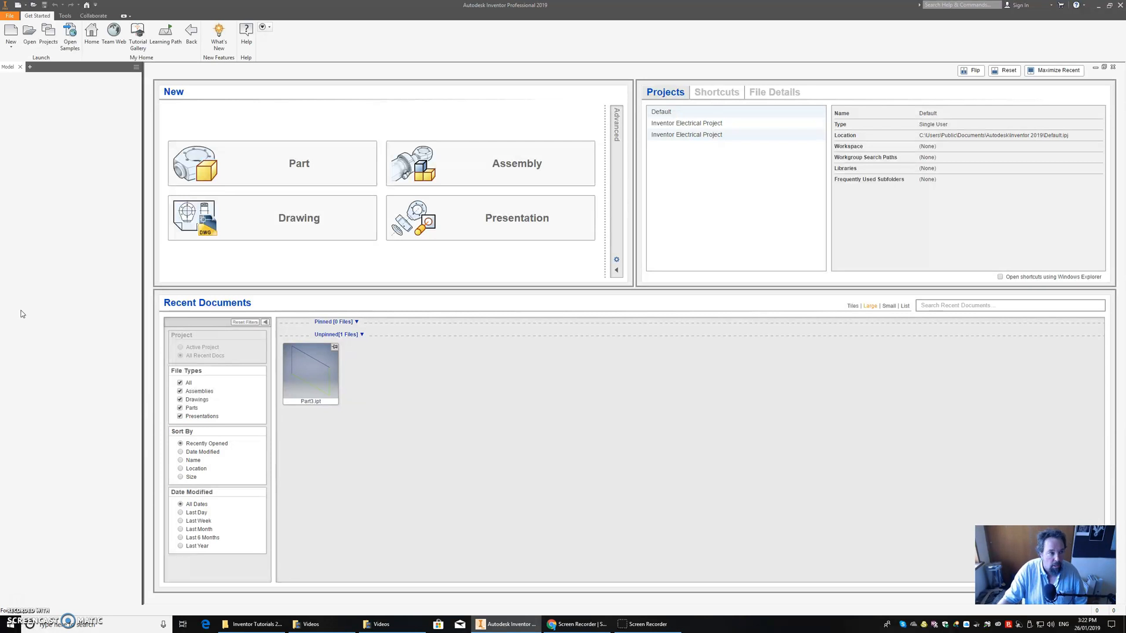
- Create a new part from the metric Standard (mm).ipt template
{"action": "left_click", "coordinate": [11, 37]}
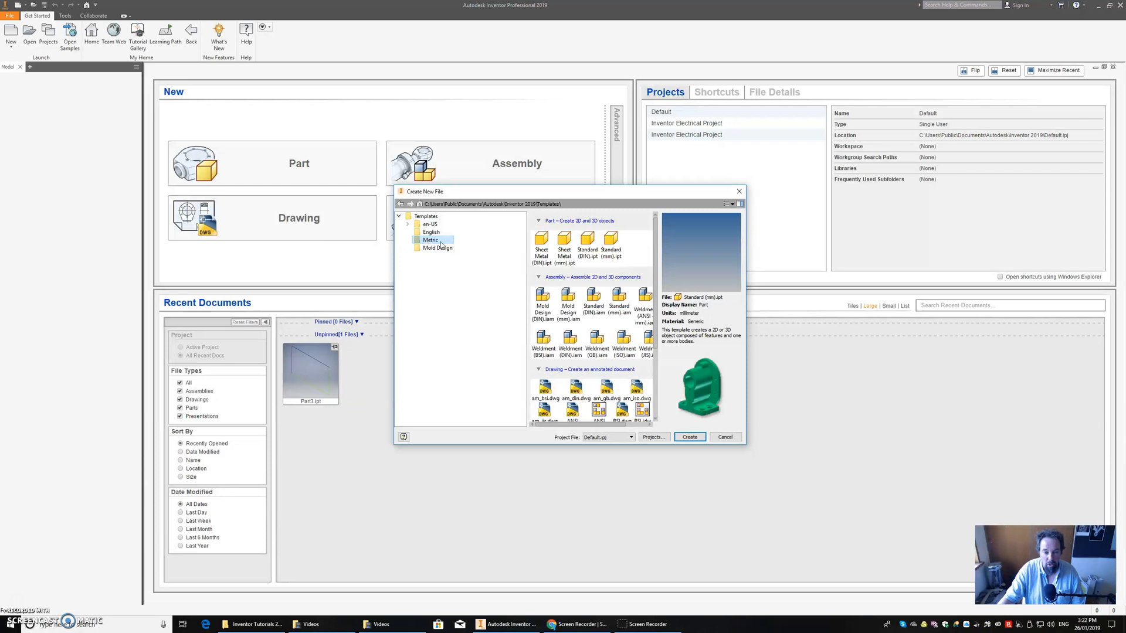
{"action": "left_click", "coordinate": [613, 252]}
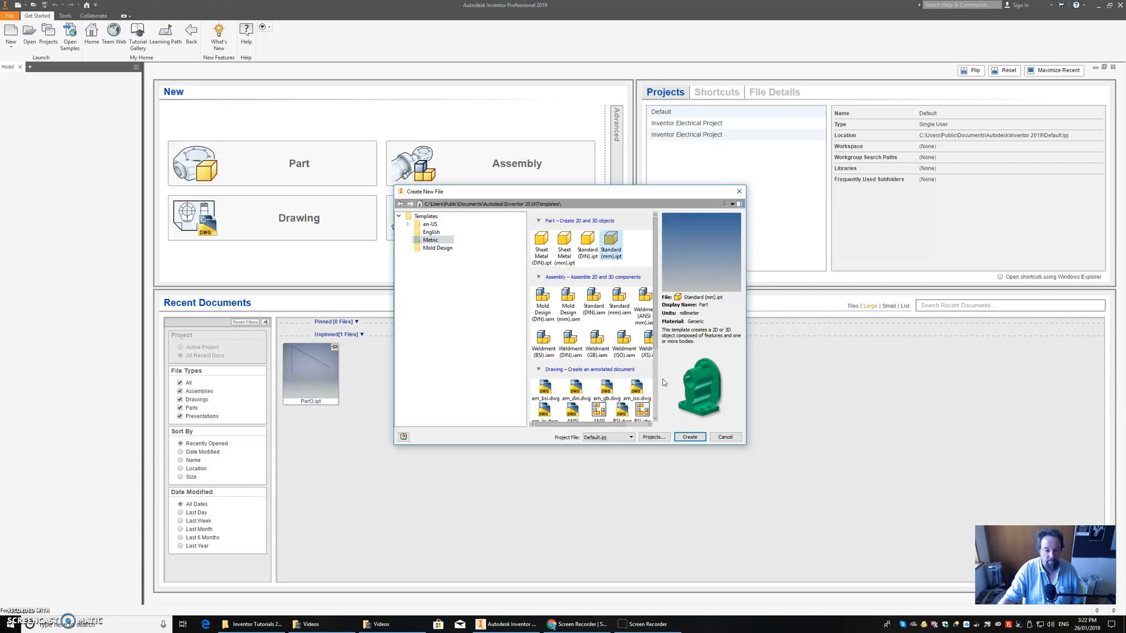
{"action": "left_click", "coordinate": [694, 437]}
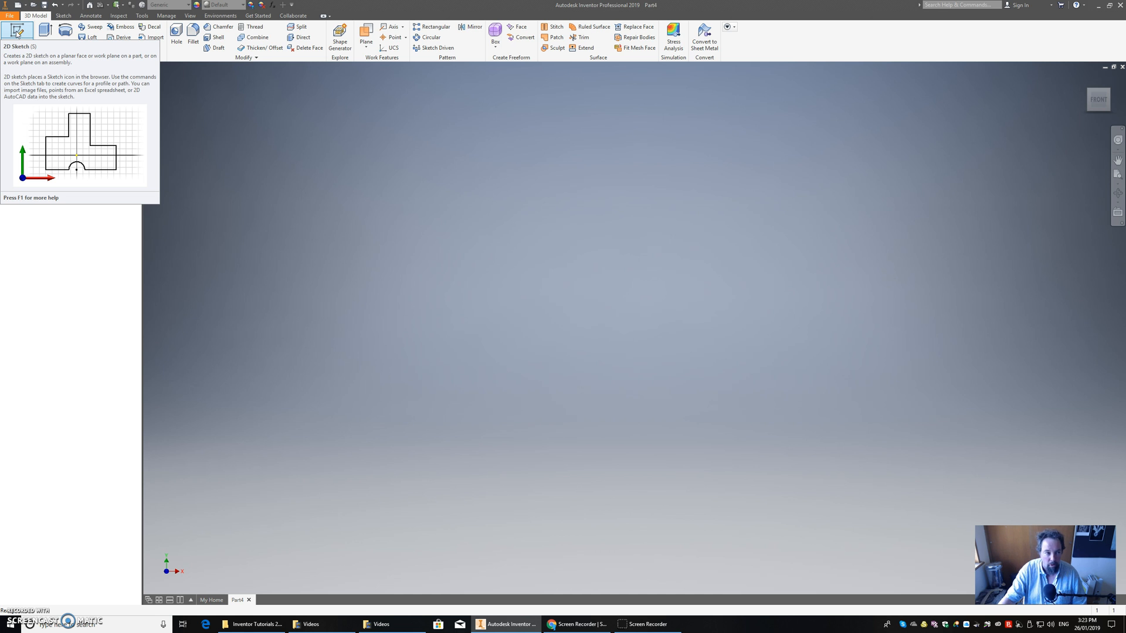
- Sketch a rectangle 30 mm wide and 20 mm high on the XY plane, starting at the origin, and finish the sketch
{"action": "left_click", "coordinate": [17, 34]}
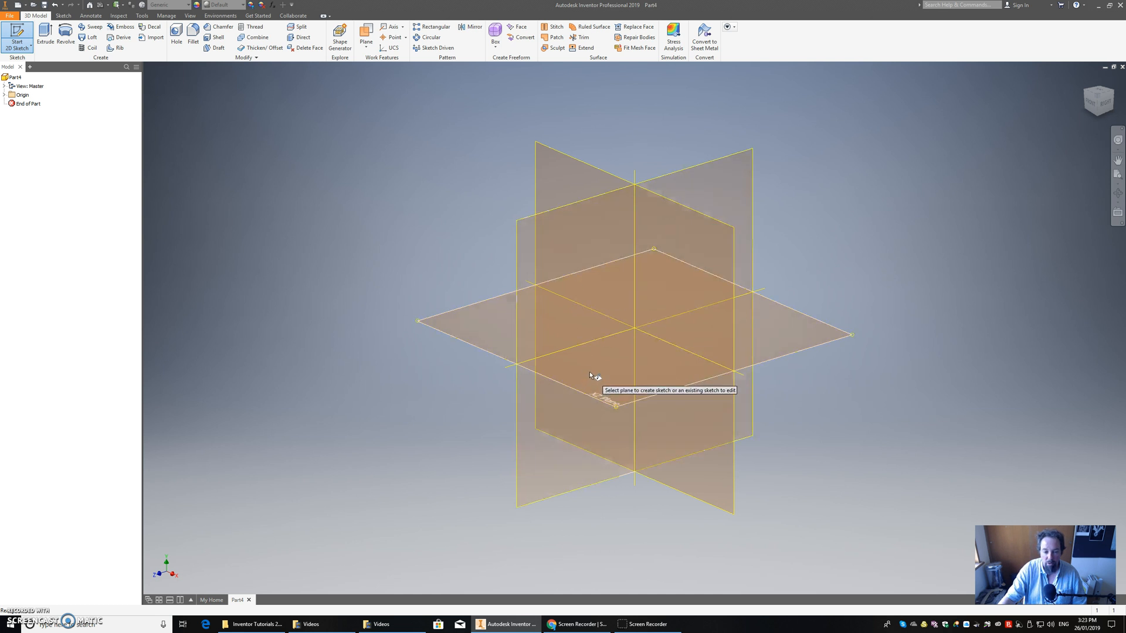
{"action": "left_click", "coordinate": [670, 253]}
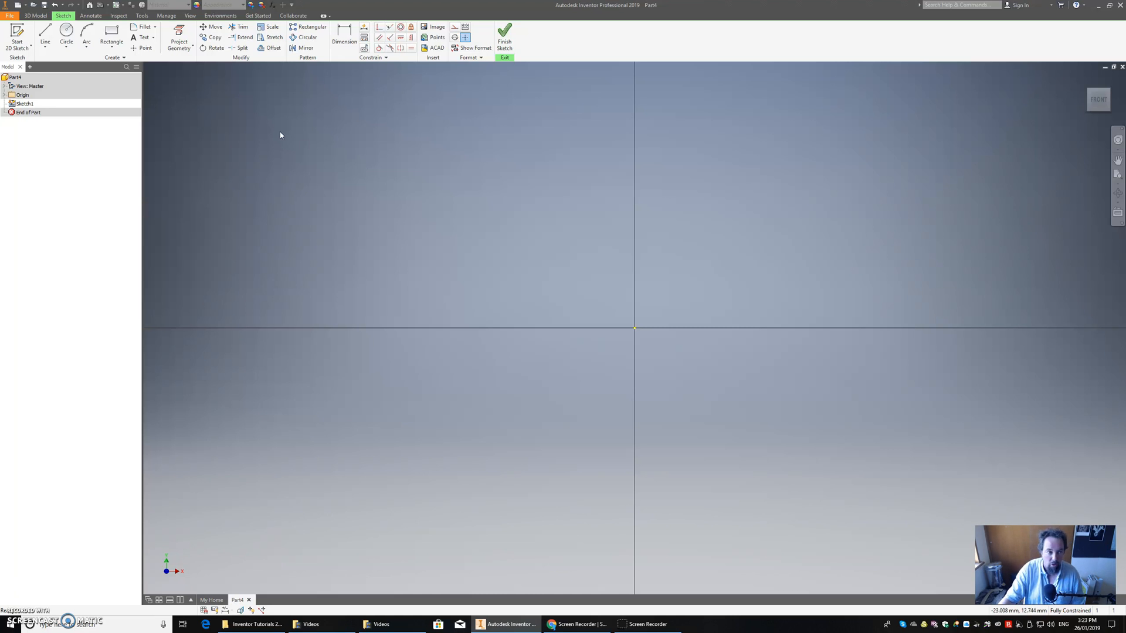
{"action": "left_click", "coordinate": [111, 33]}
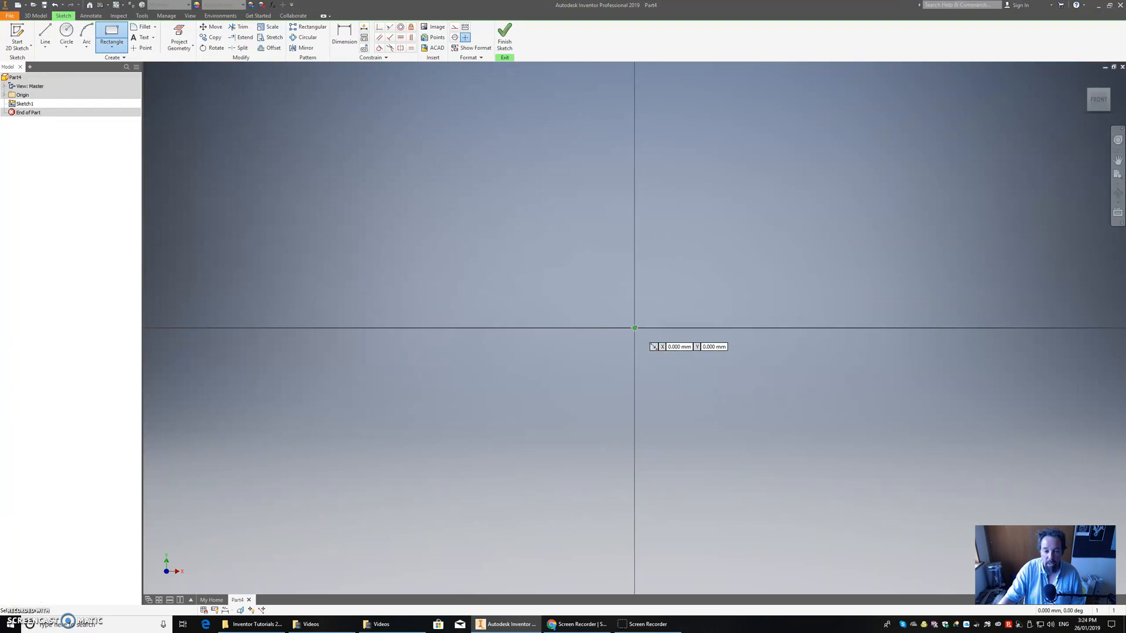
{"action": "left_click", "coordinate": [635, 328]}
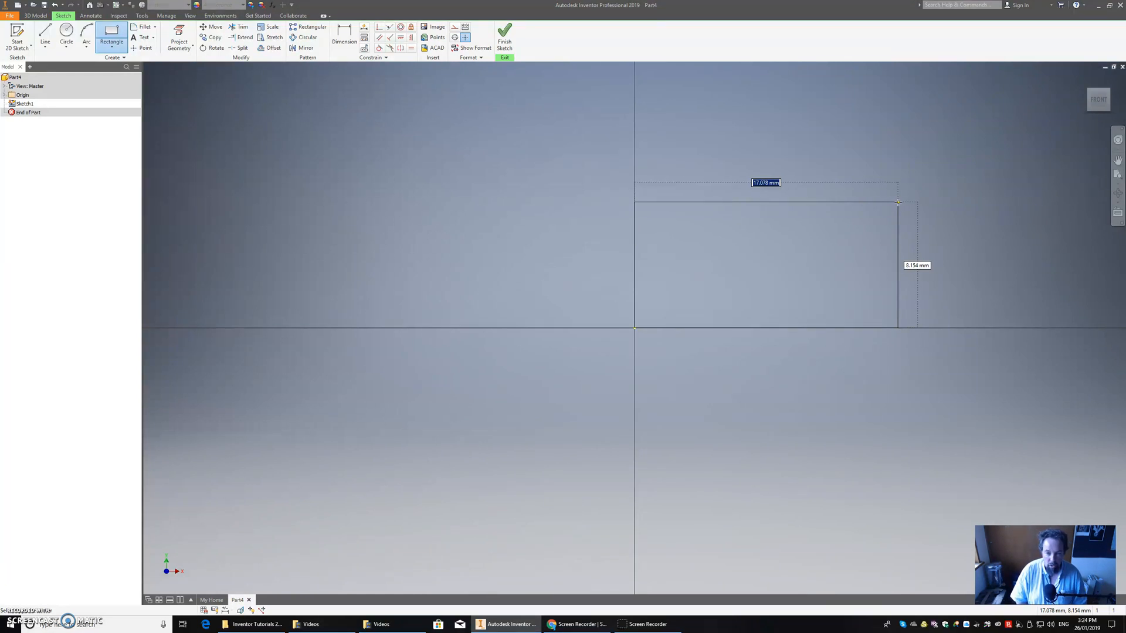
{"action": "type", "text": "3"}
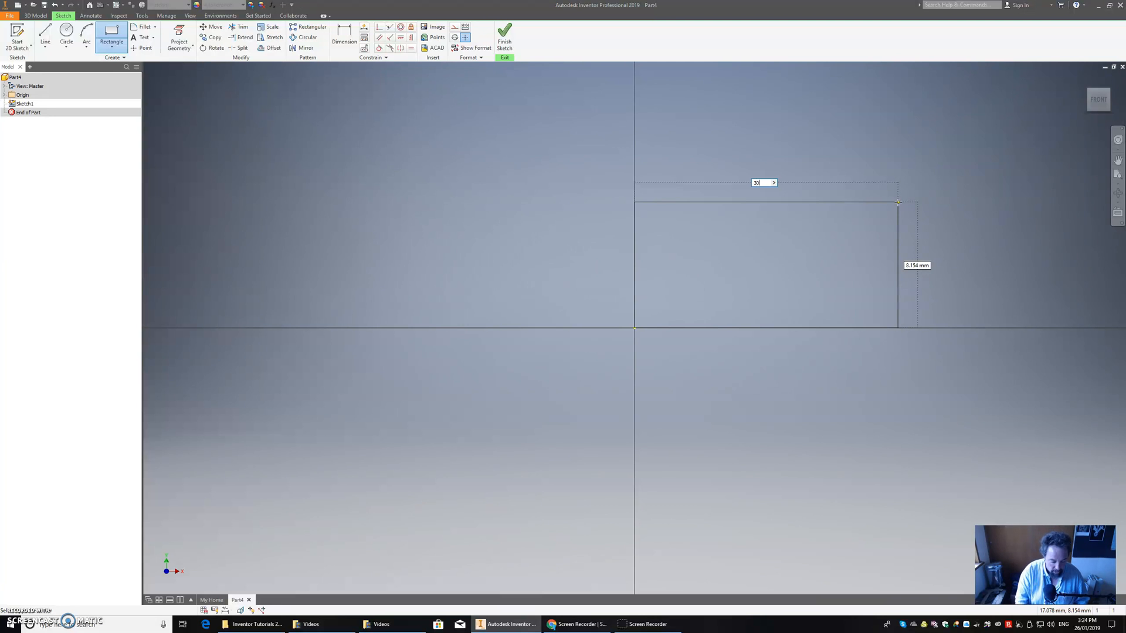
{"action": "type", "text": "0"}
{"action": "key", "text": "Tab"}
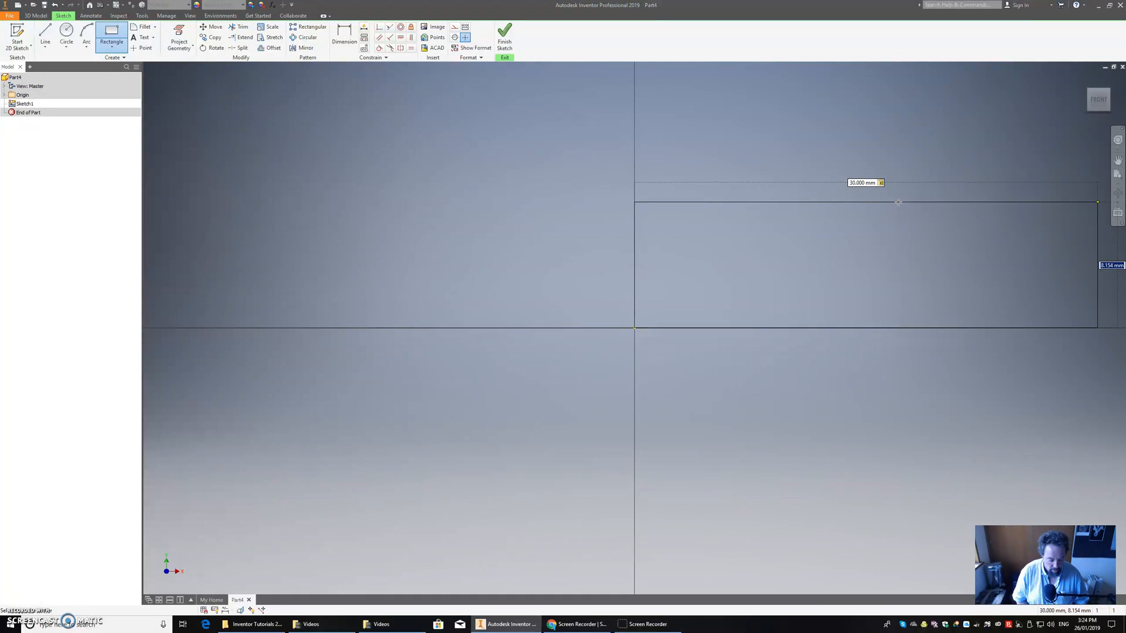
{"action": "type", "text": "20"}
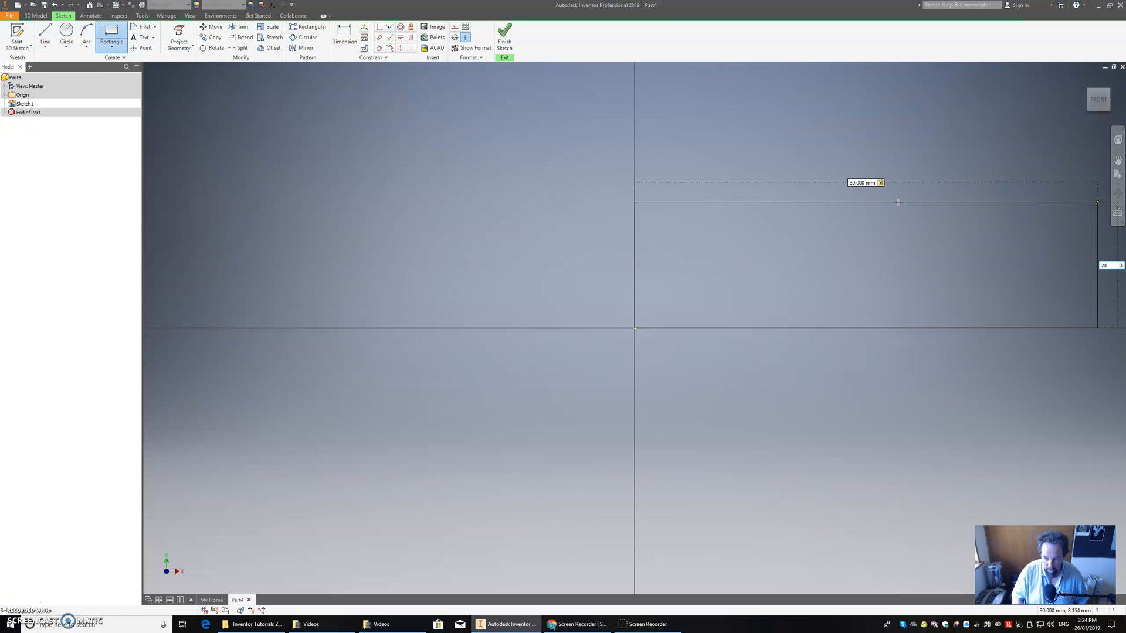
{"action": "key", "text": "Return"}
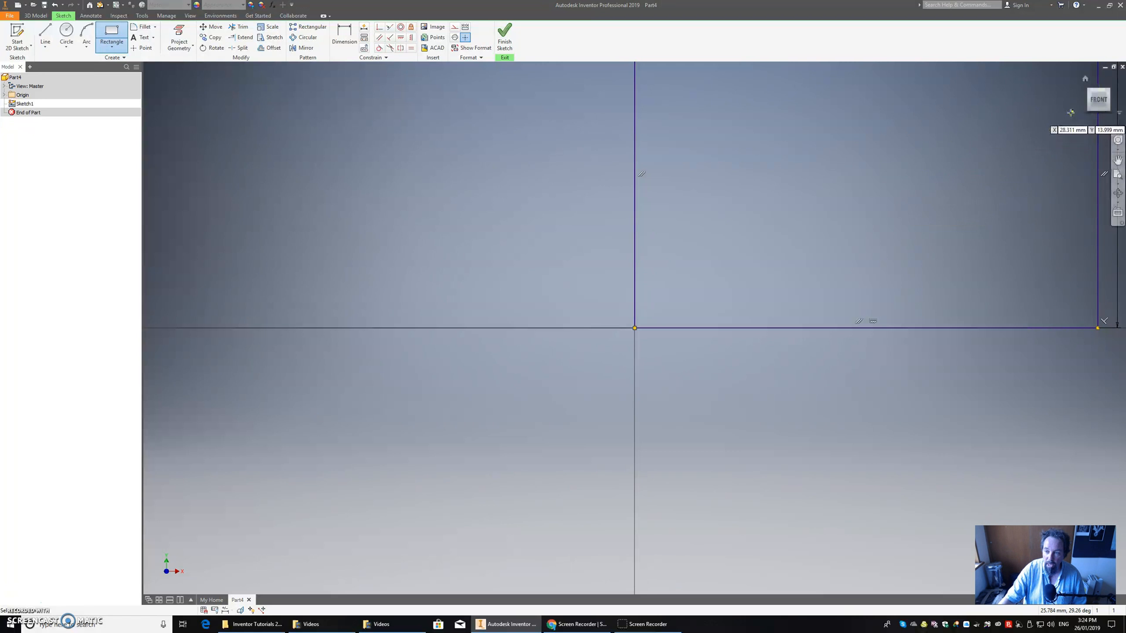
{"action": "left_click", "coordinate": [1100, 100]}
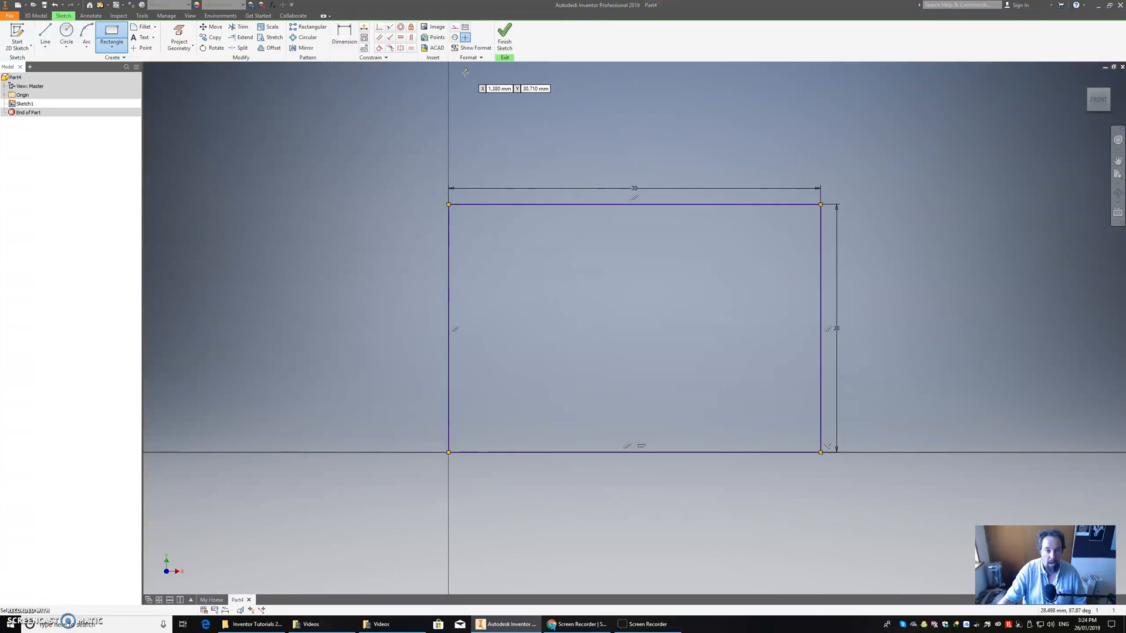
{"action": "left_click", "coordinate": [502, 41]}
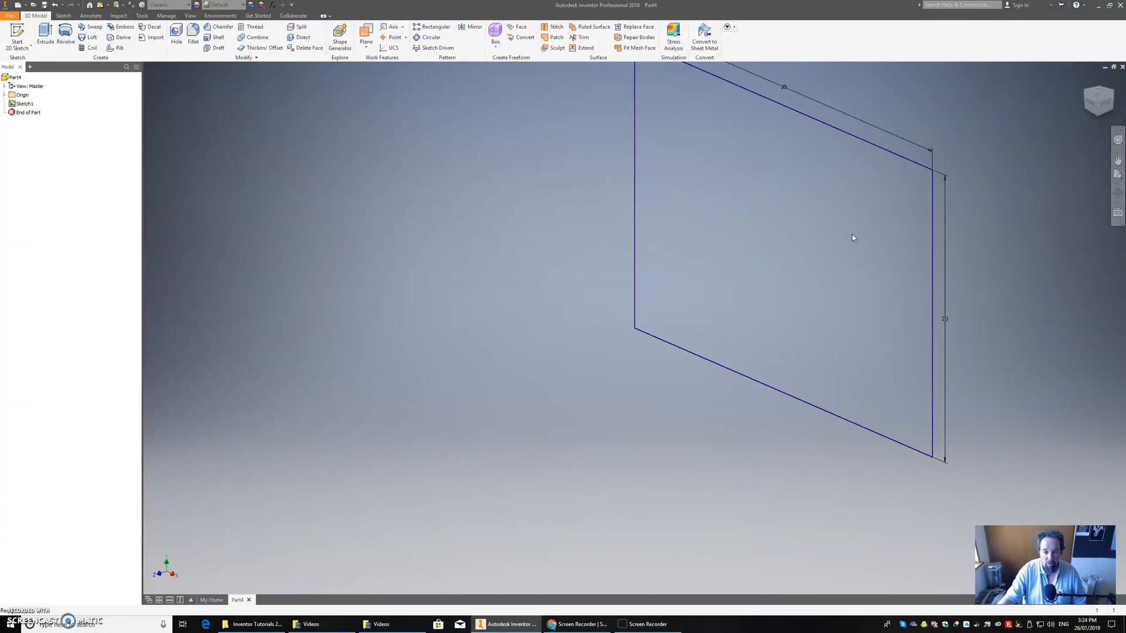
- Extrude the rectangle 50 mm into a solid block
{"action": "left_click", "coordinate": [1098, 96]}
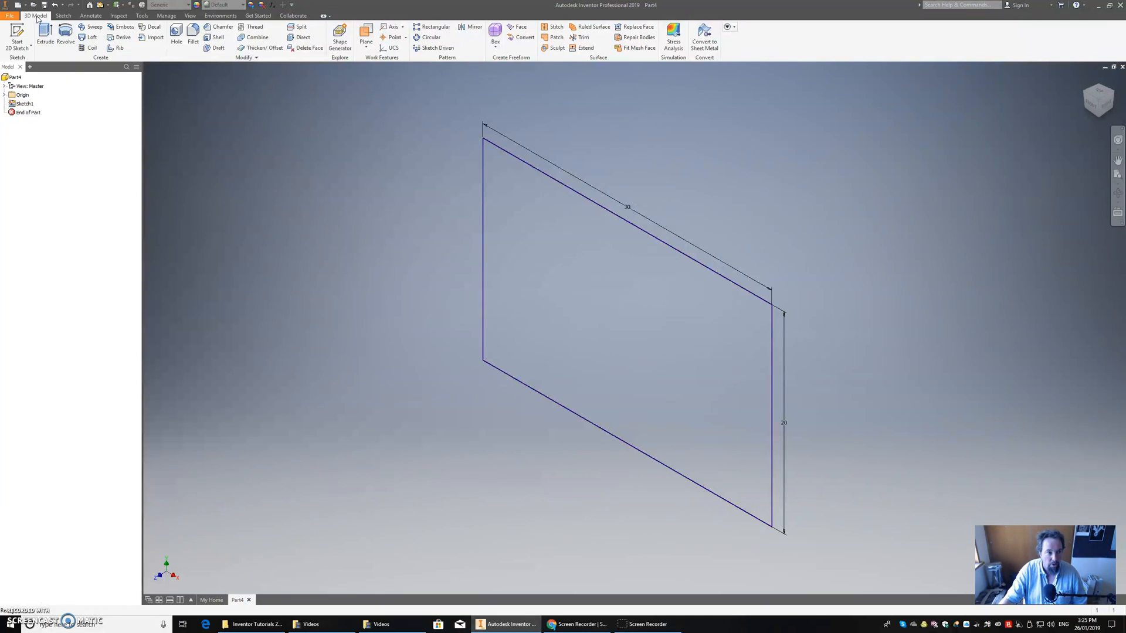
{"action": "left_click", "coordinate": [45, 33]}
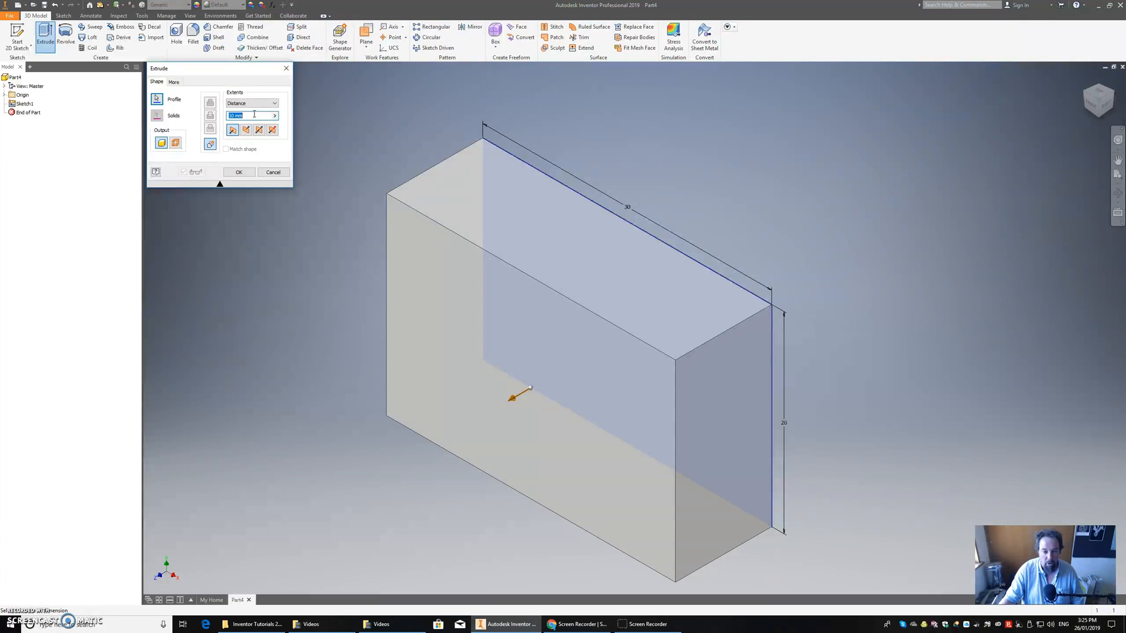
{"action": "type", "text": "50"}
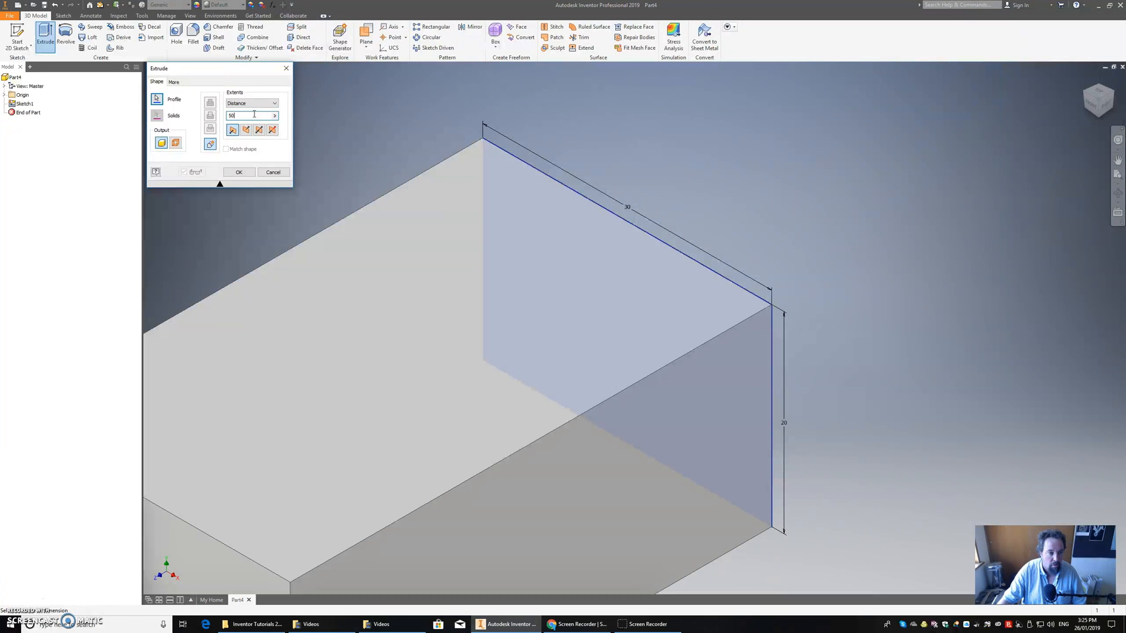
{"action": "left_click", "coordinate": [239, 172]}
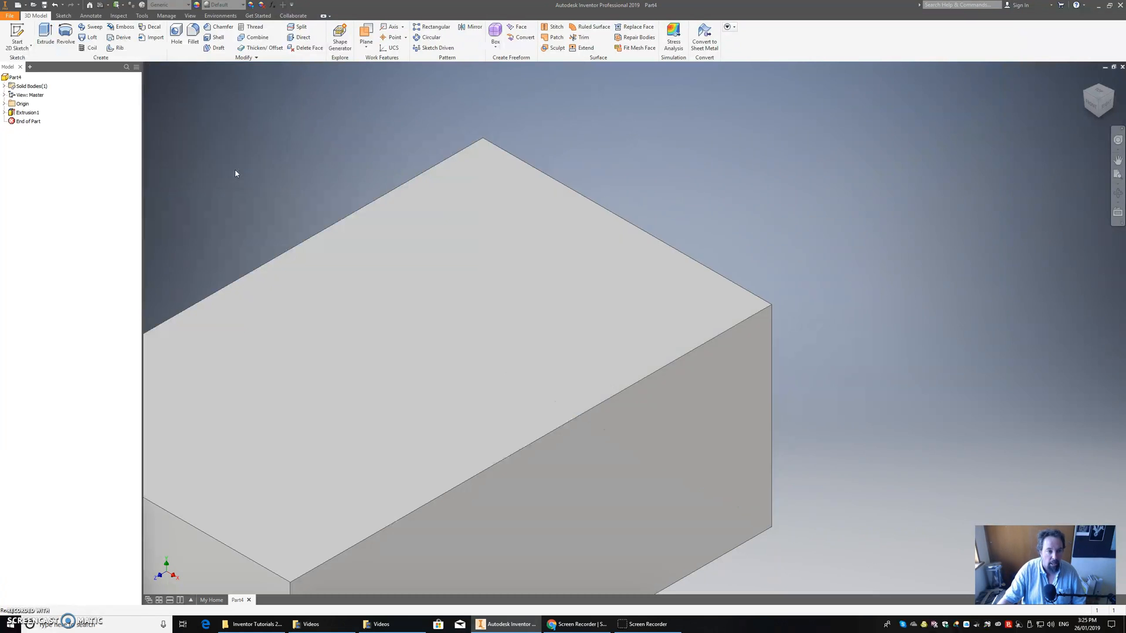
- Start a sketch on the block's 30 by 20 mm front face and project the face's outline into it
{"action": "left_click", "coordinate": [1102, 104]}
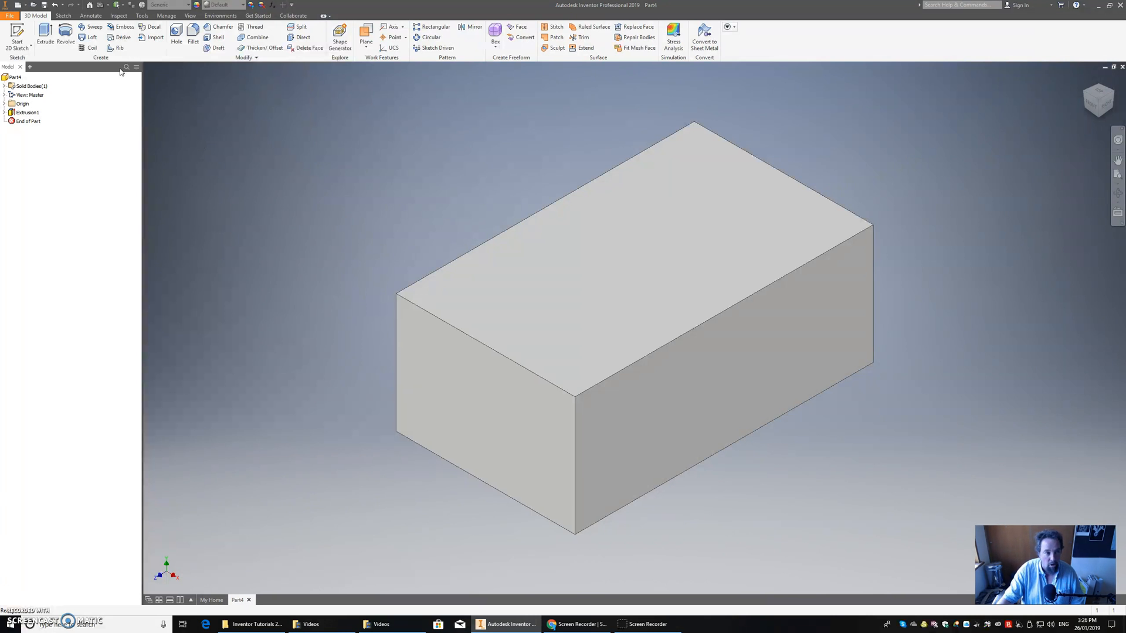
{"action": "left_click", "coordinate": [15, 30]}
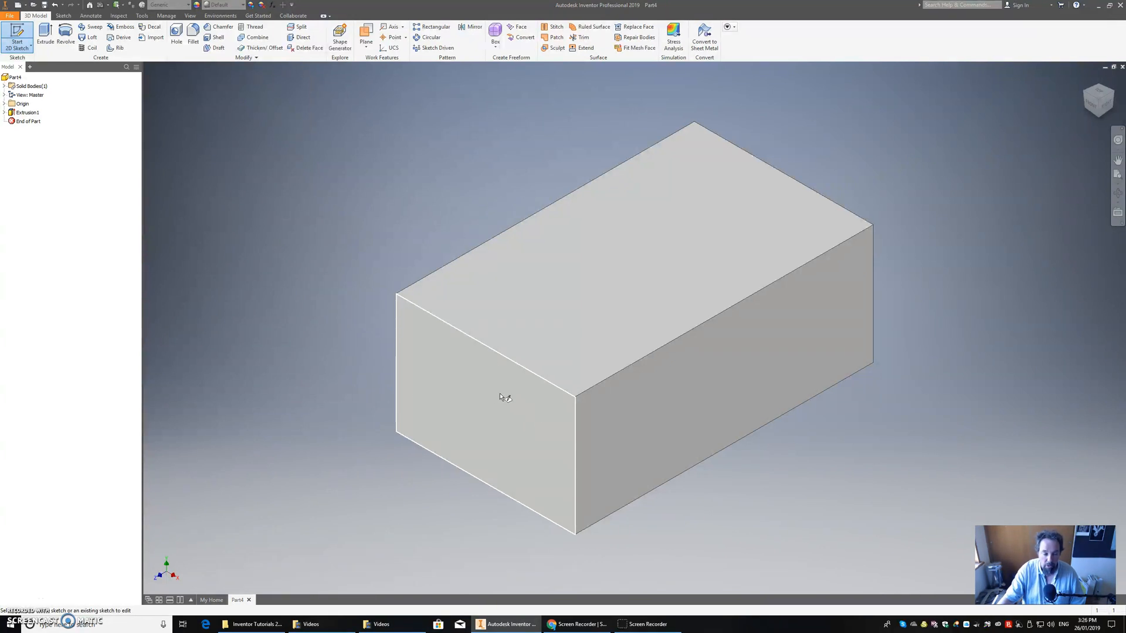
{"action": "left_click", "coordinate": [496, 423]}
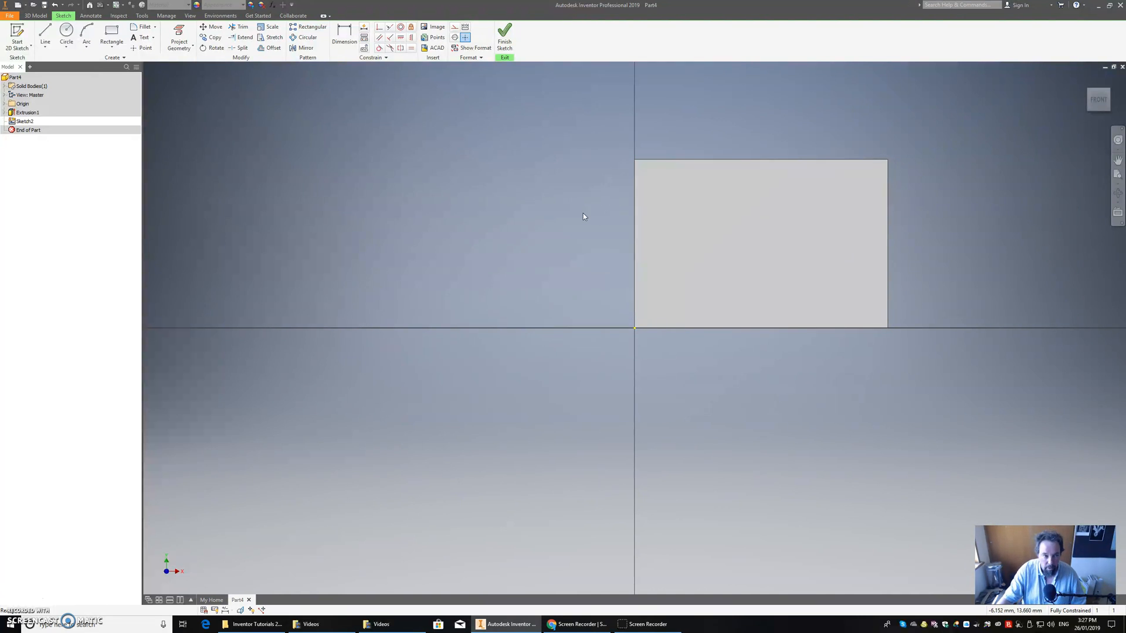
{"action": "left_click", "coordinate": [179, 34]}
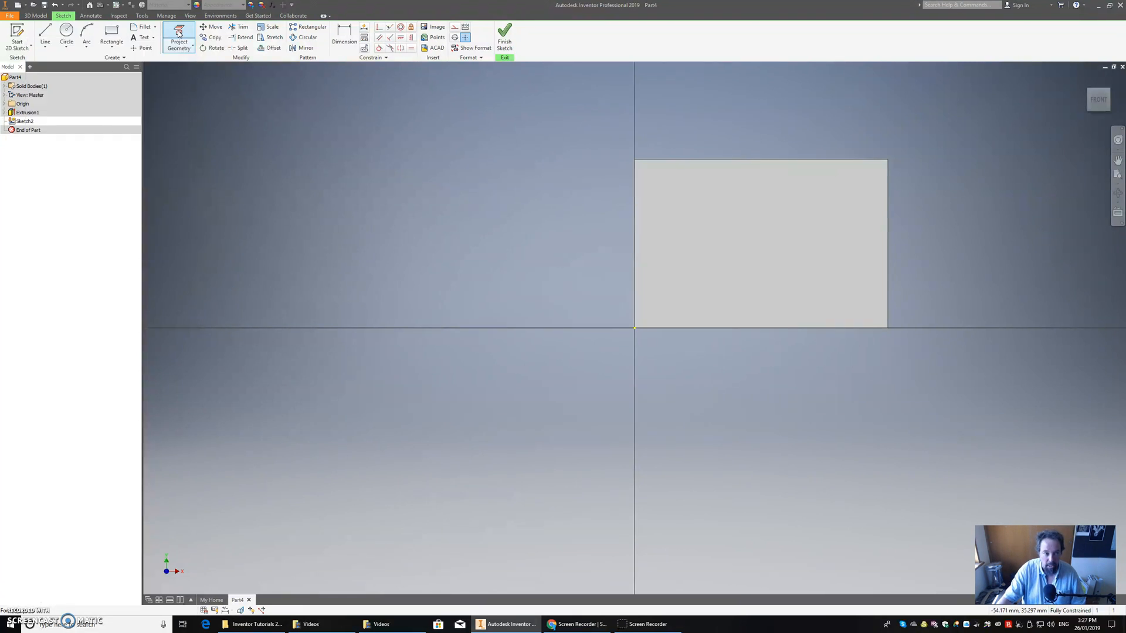
{"action": "left_click", "coordinate": [658, 209]}
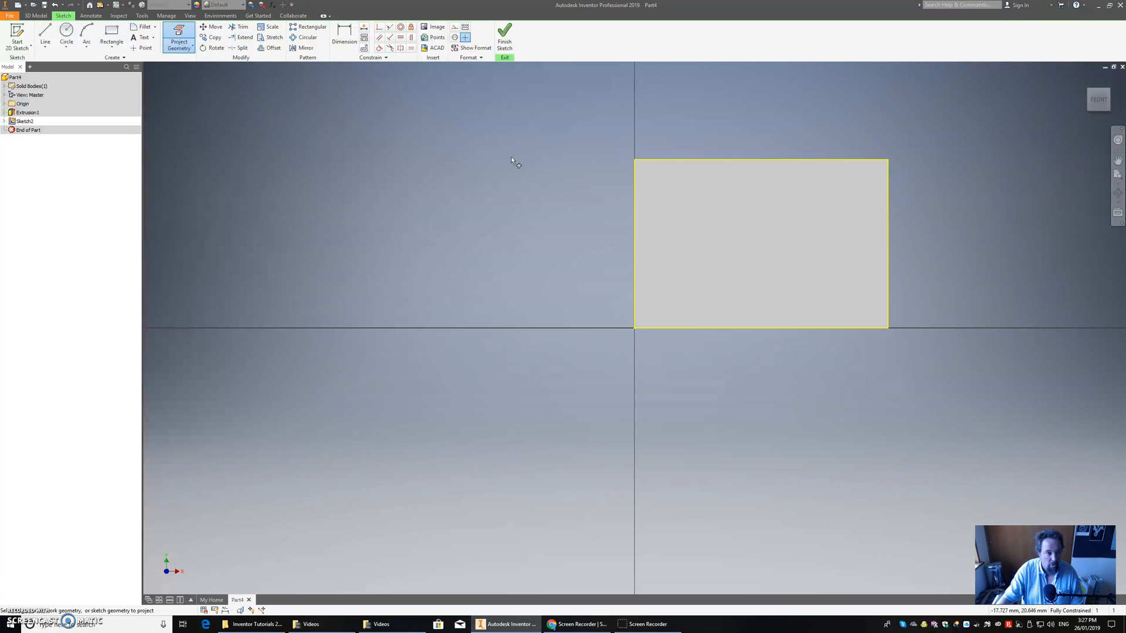
- Draw a 10 by 10 mm rectangle inward from the front face's upper-right corner and finish the sketch
{"action": "left_click", "coordinate": [104, 35]}
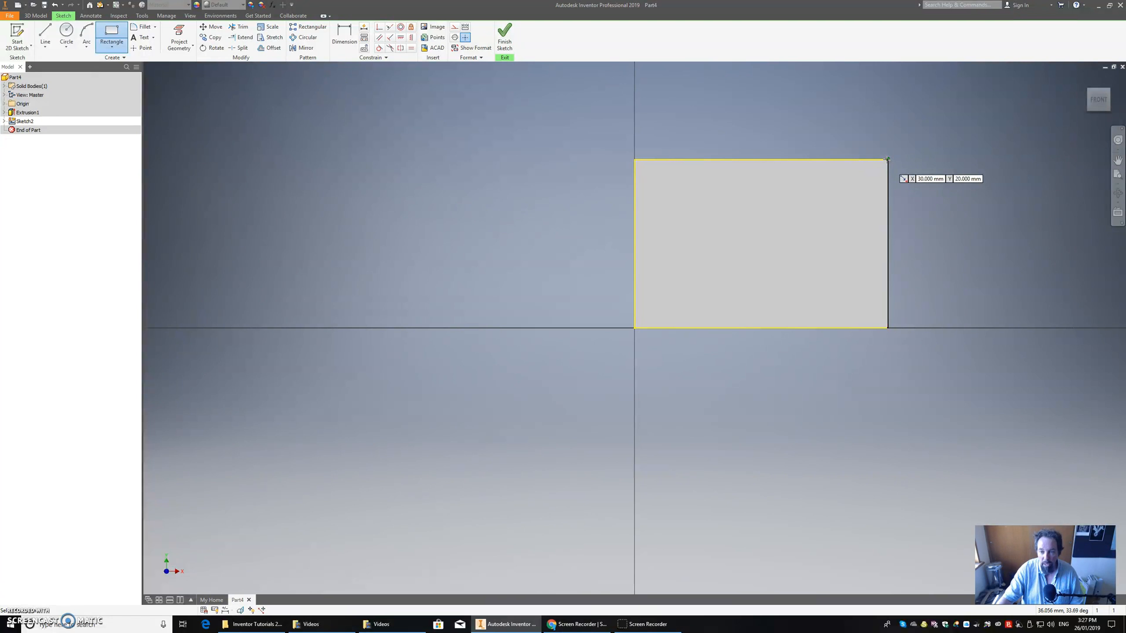
{"action": "left_click", "coordinate": [887, 159]}
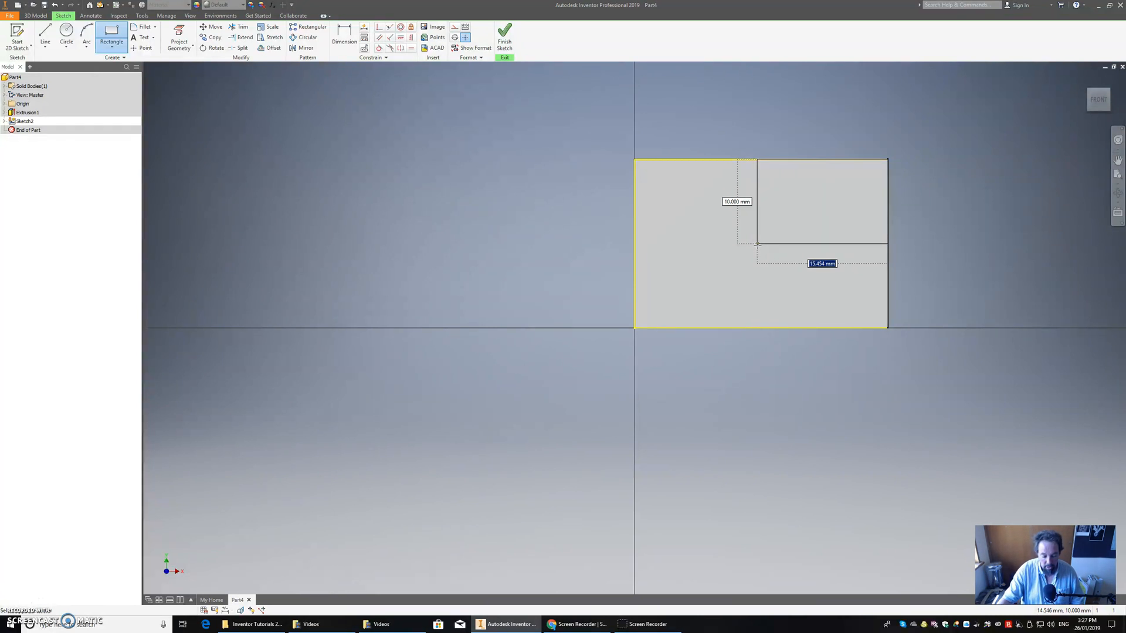
{"action": "type", "text": "10"}
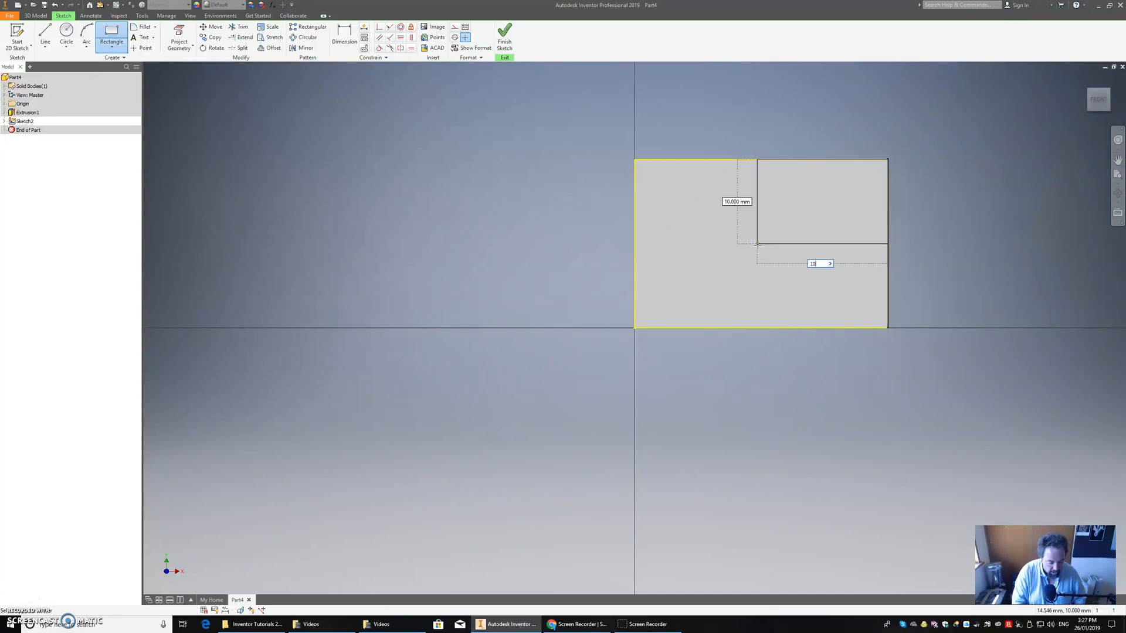
{"action": "key", "text": "Tab"}
{"action": "type", "text": "10"}
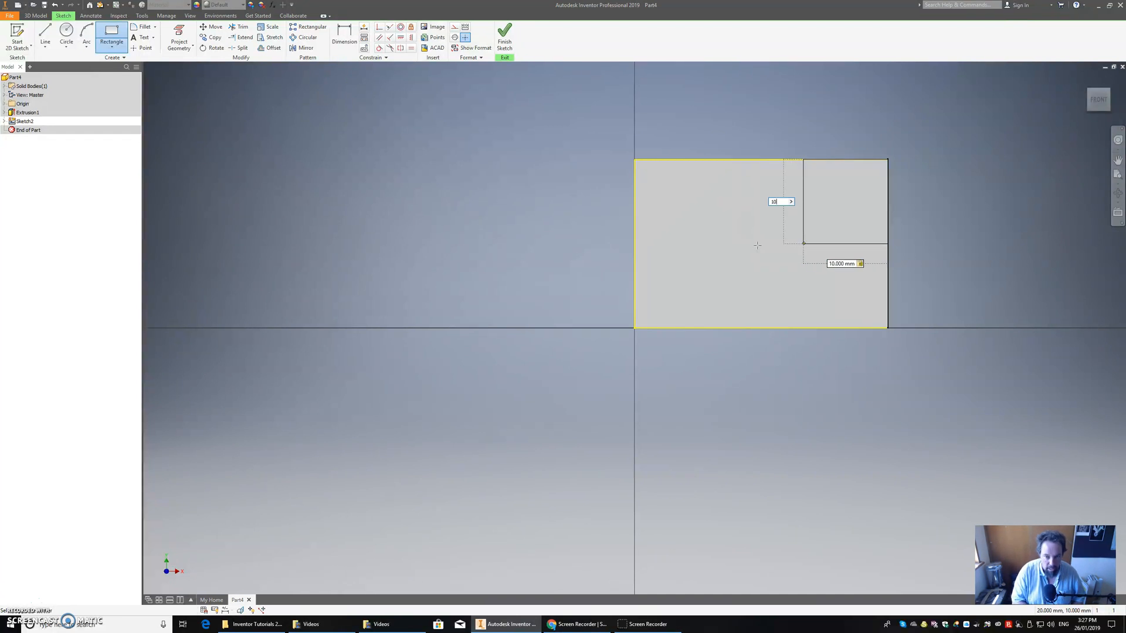
{"action": "key", "text": "Return"}
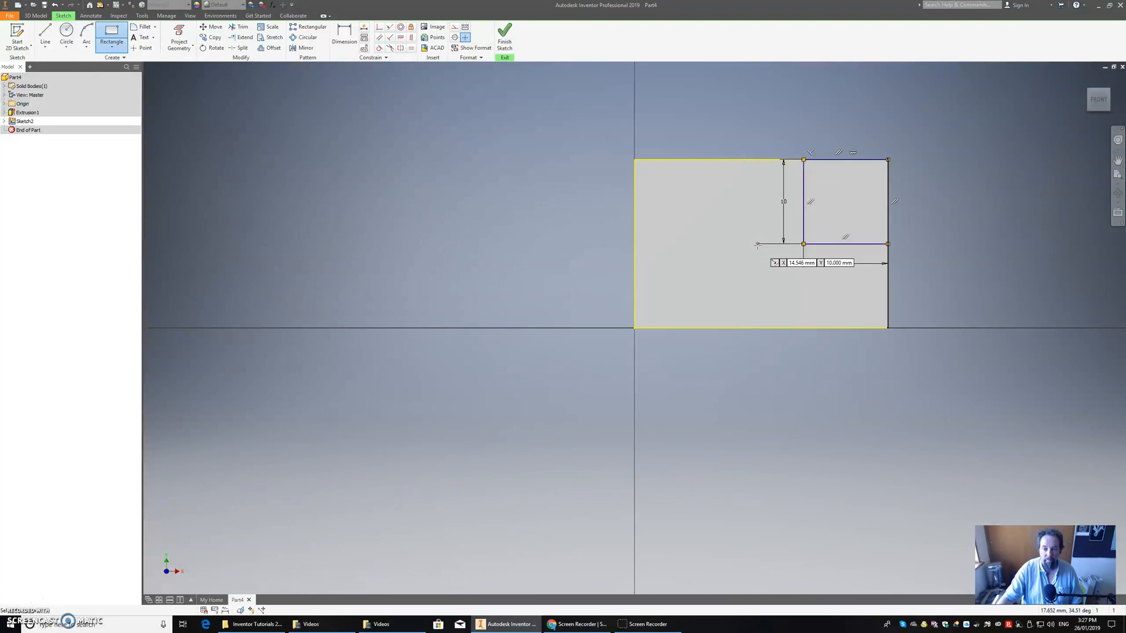
{"action": "left_click", "coordinate": [506, 41]}
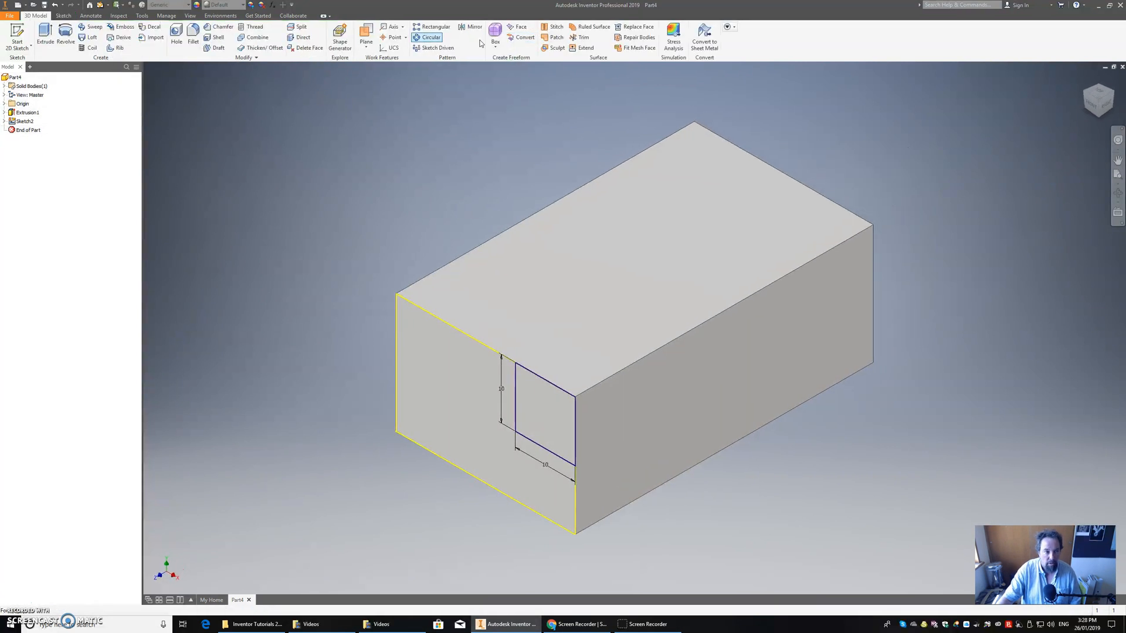
- Extrude the 10 mm corner square as a cut through the whole block with the extents set to All
{"action": "left_click", "coordinate": [45, 32]}
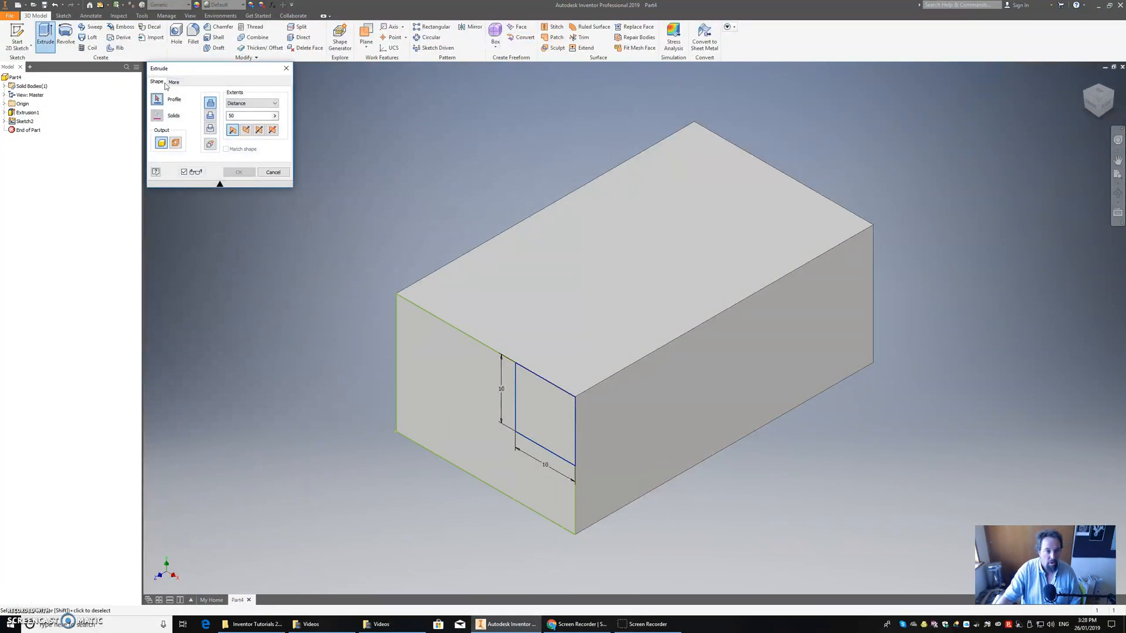
{"action": "left_click", "coordinate": [211, 115]}
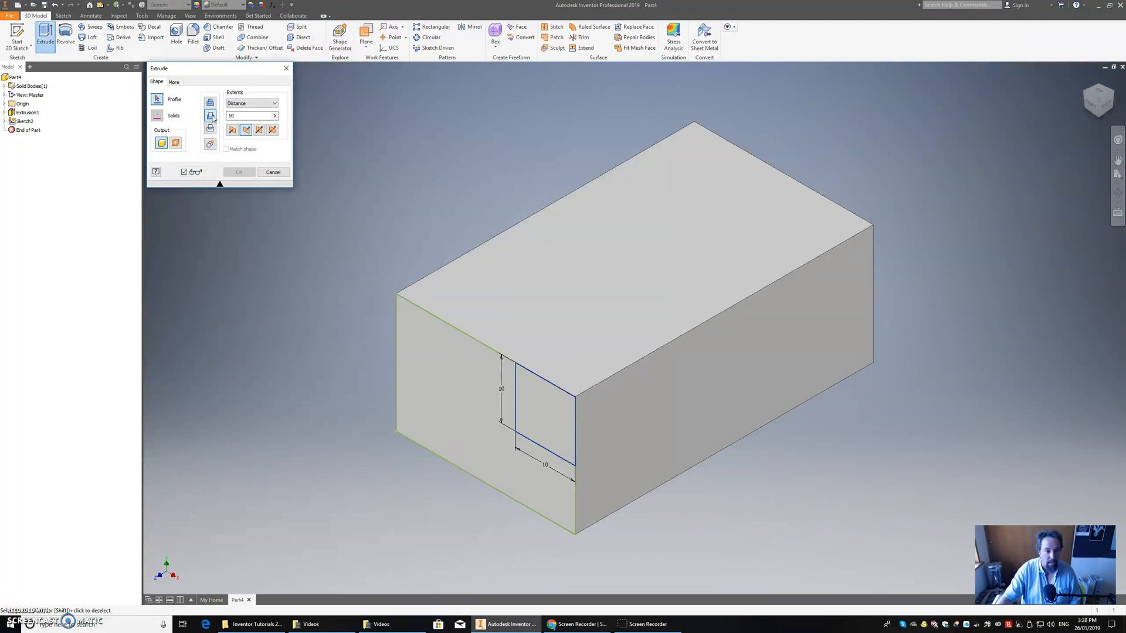
{"action": "left_click", "coordinate": [275, 106]}
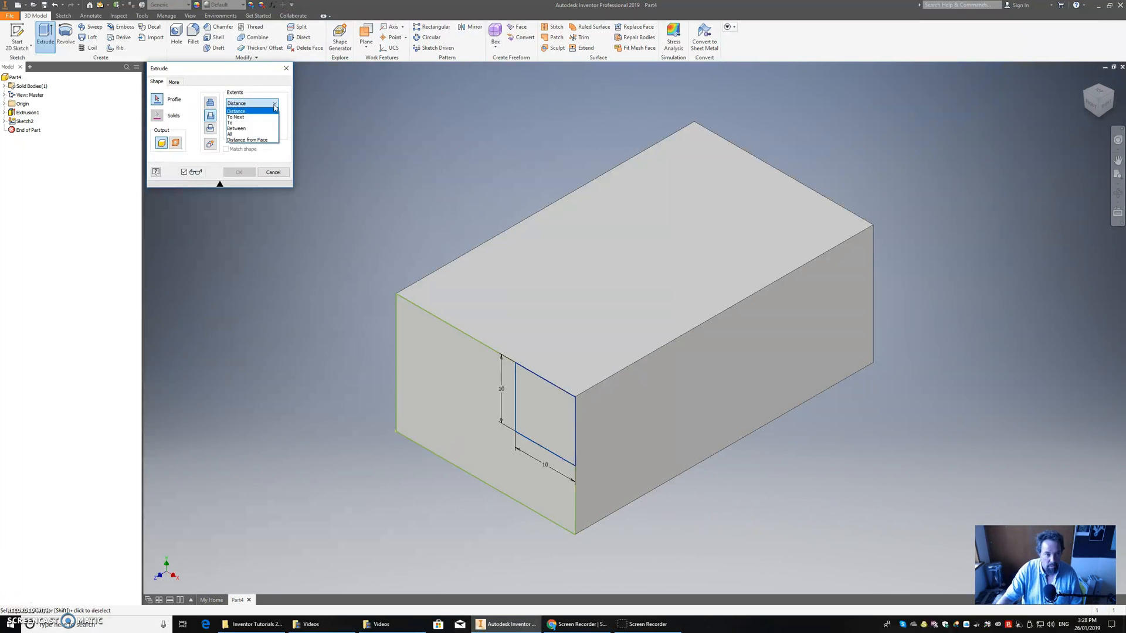
{"action": "left_click", "coordinate": [261, 133]}
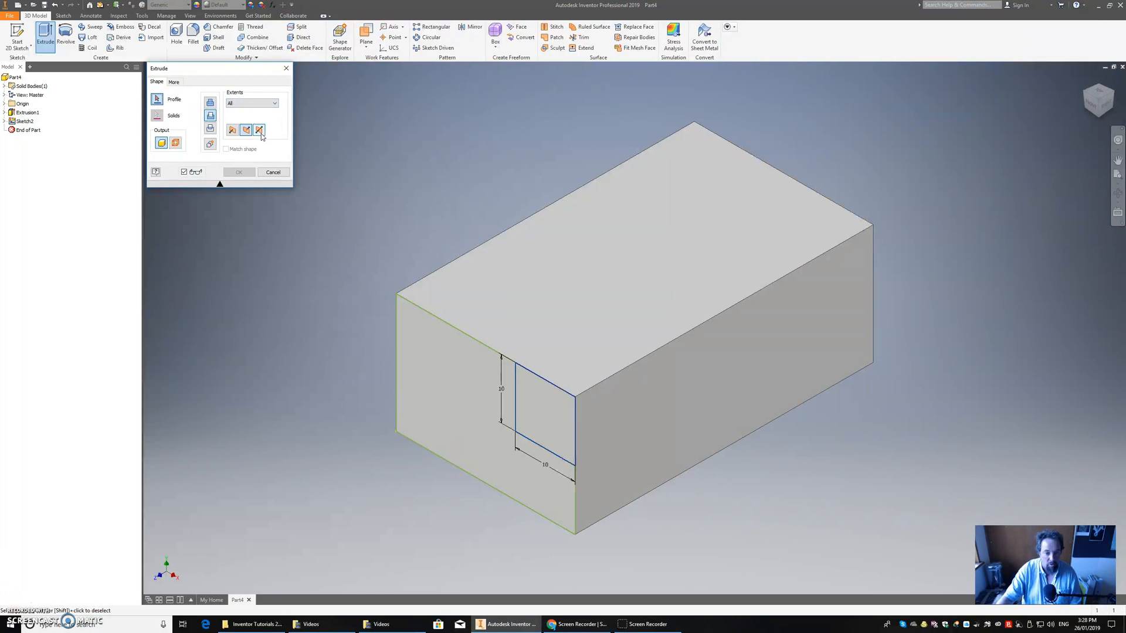
{"action": "left_click", "coordinate": [543, 414]}
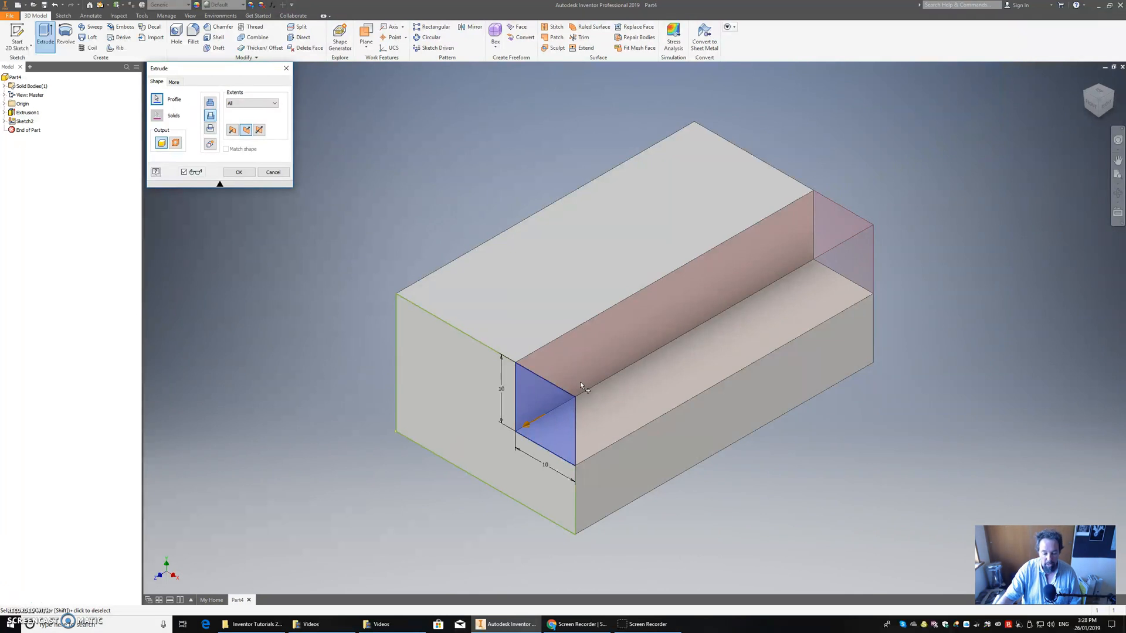
{"action": "left_click", "coordinate": [238, 172]}
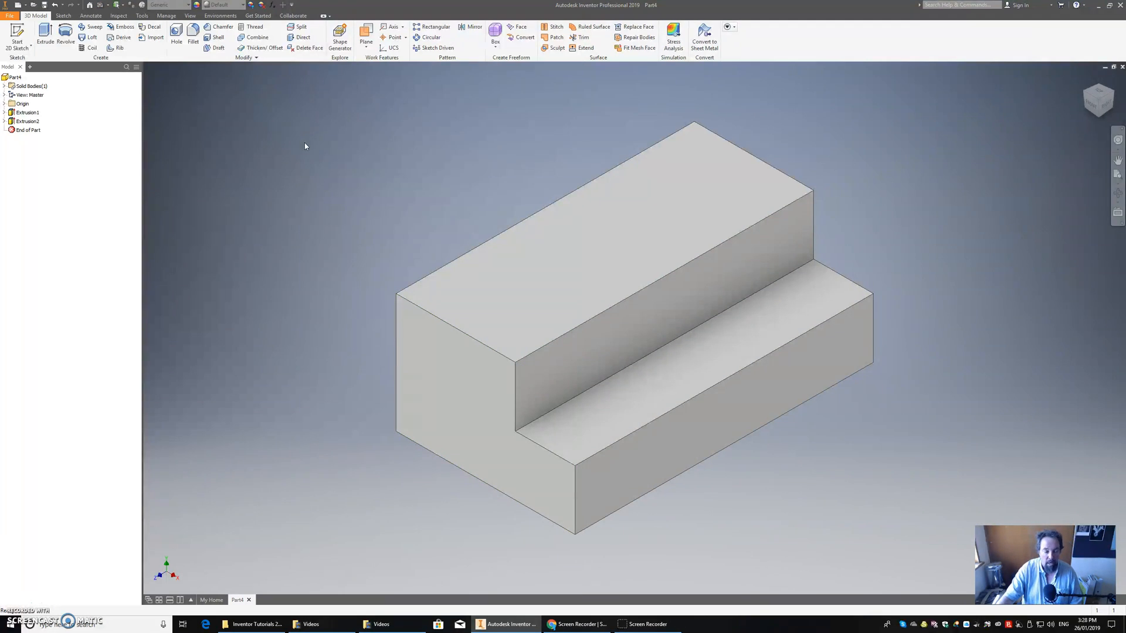
- Start saving the part as a new file and choose the Inventor Tutorials 2019 folder on the Desktop as its location
{"action": "left_click", "coordinate": [10, 16]}
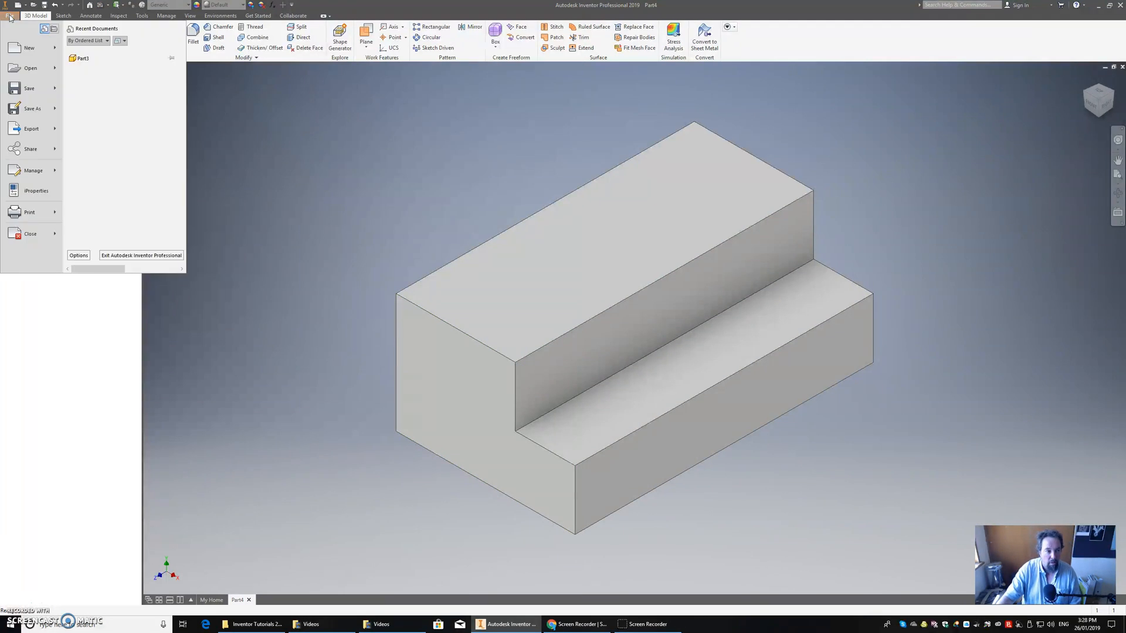
{"action": "left_click", "coordinate": [25, 115]}
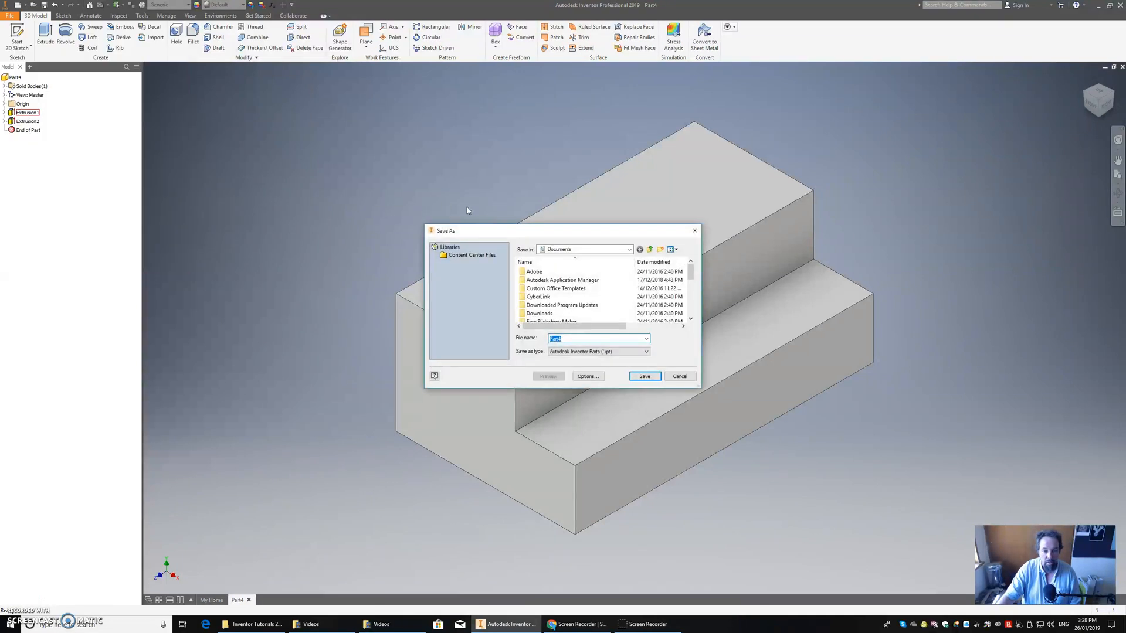
{"action": "left_click", "coordinate": [628, 249]}
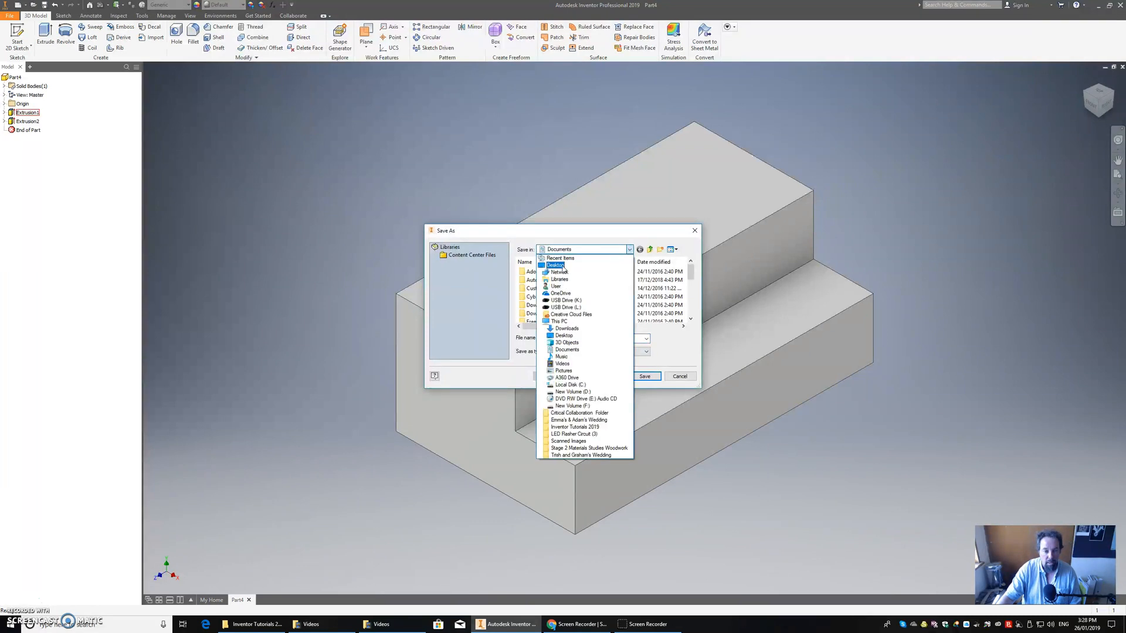
{"action": "left_click", "coordinate": [561, 267]}
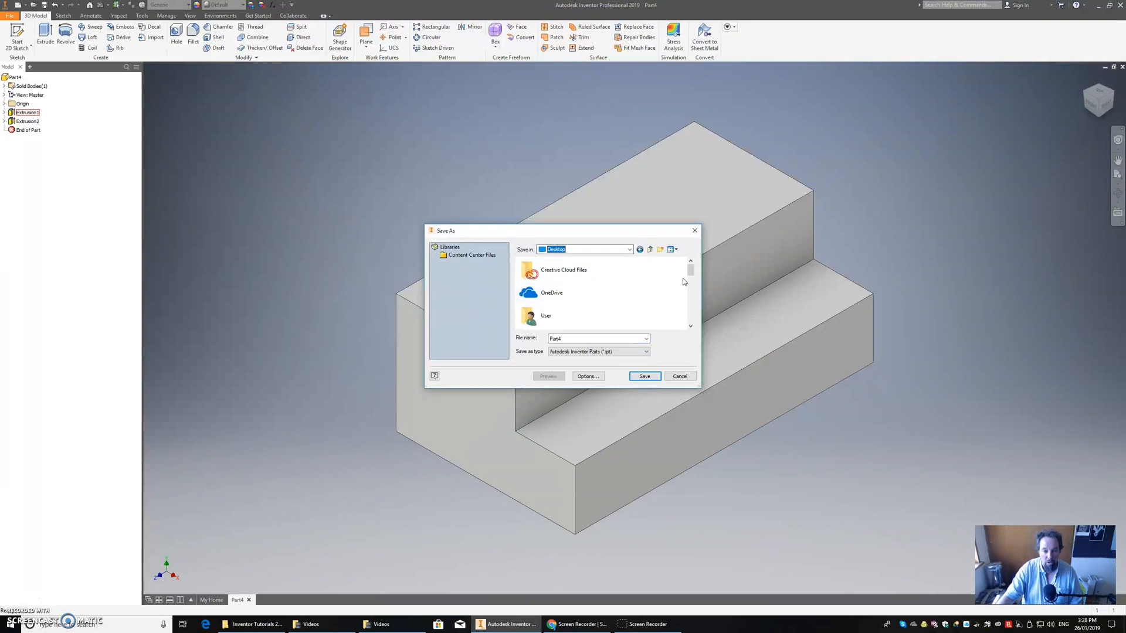
{"action": "left_click_drag", "start_coordinate": [692, 273], "coordinate": [693, 309]}
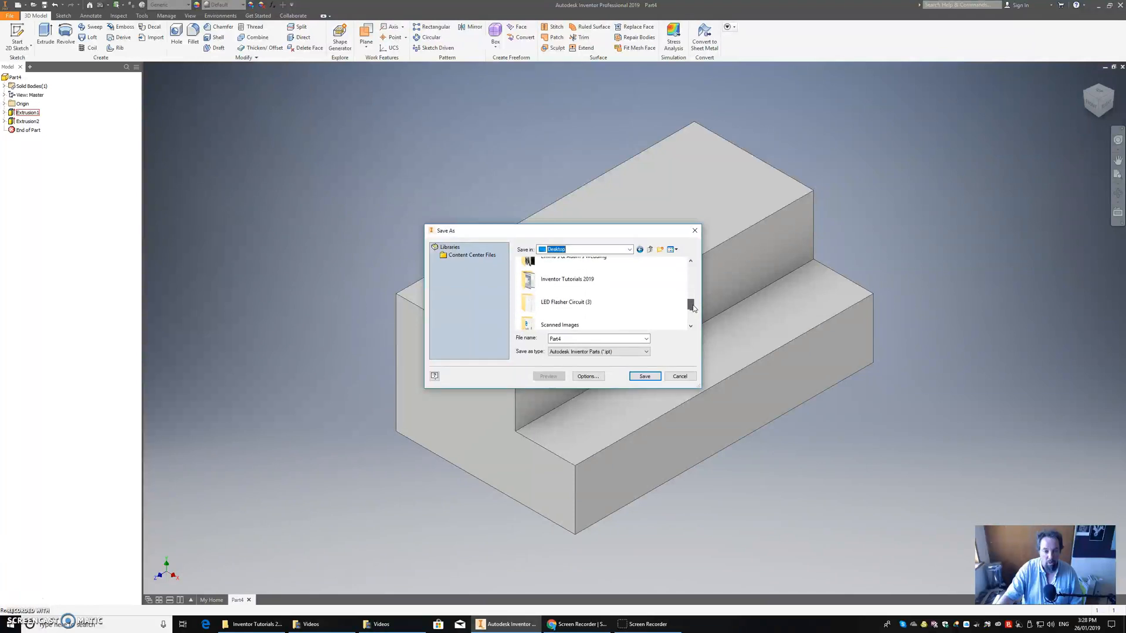
{"action": "left_click", "coordinate": [554, 282]}
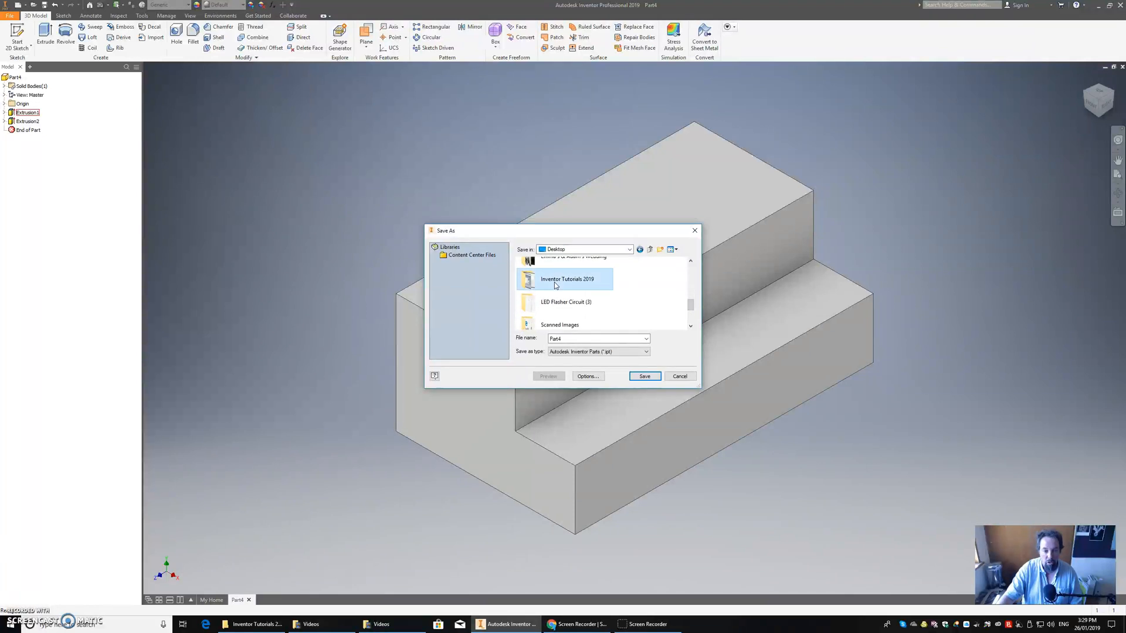
{"action": "double_click", "coordinate": [554, 283]}
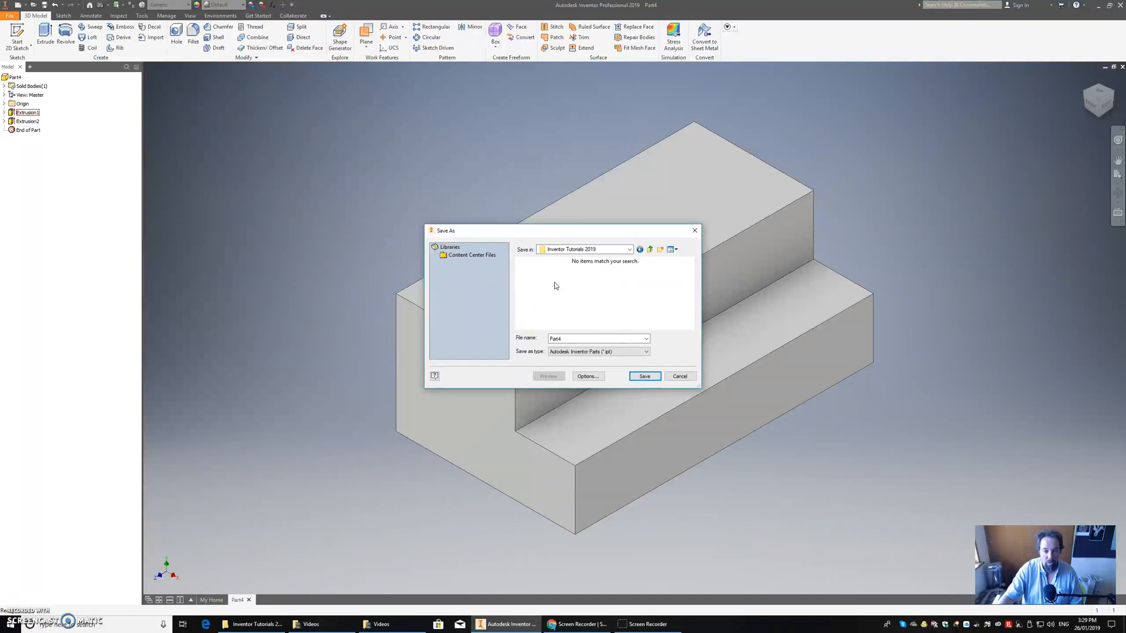
- Name the file "drawing 1" and save it as an Autodesk Inventor part (*.ipt)
{"action": "double_click", "coordinate": [566, 338]}
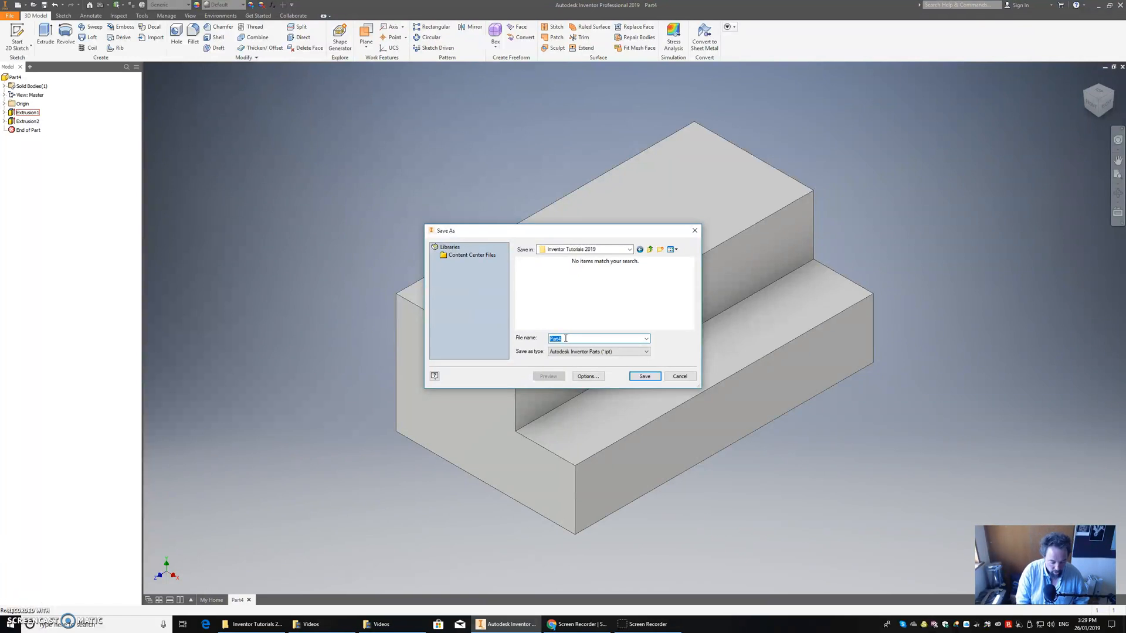
{"action": "type", "text": "drawing 1"}
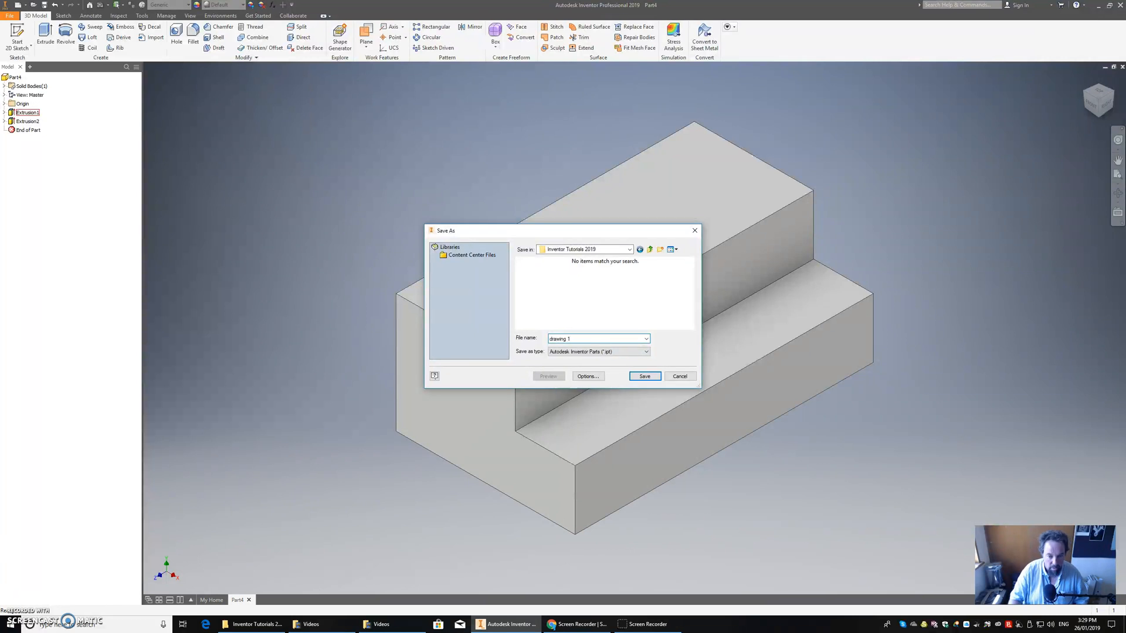
{"action": "left_click", "coordinate": [644, 376]}
{"action": "scroll", "coordinate": [645, 380], "scroll_direction": "down", "scroll_amount": 2}
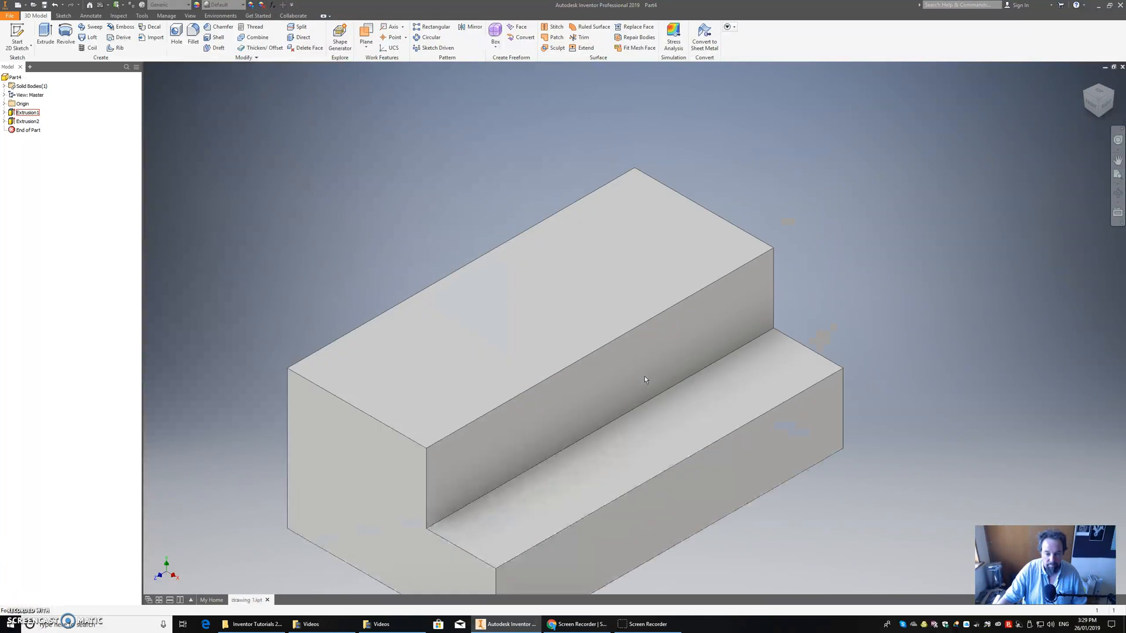